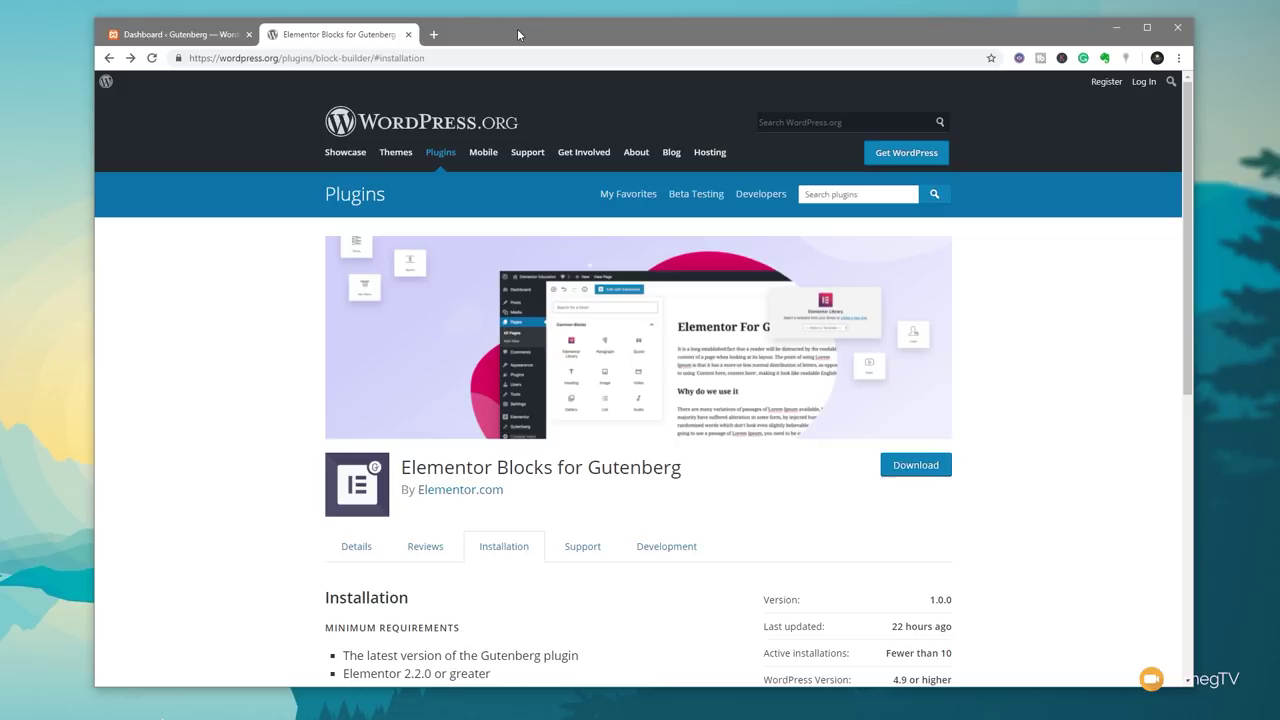
Step: Open Elementor's My Templates list from the admin dashboard to view the Gutenberg Test Template
left_click(180, 35)
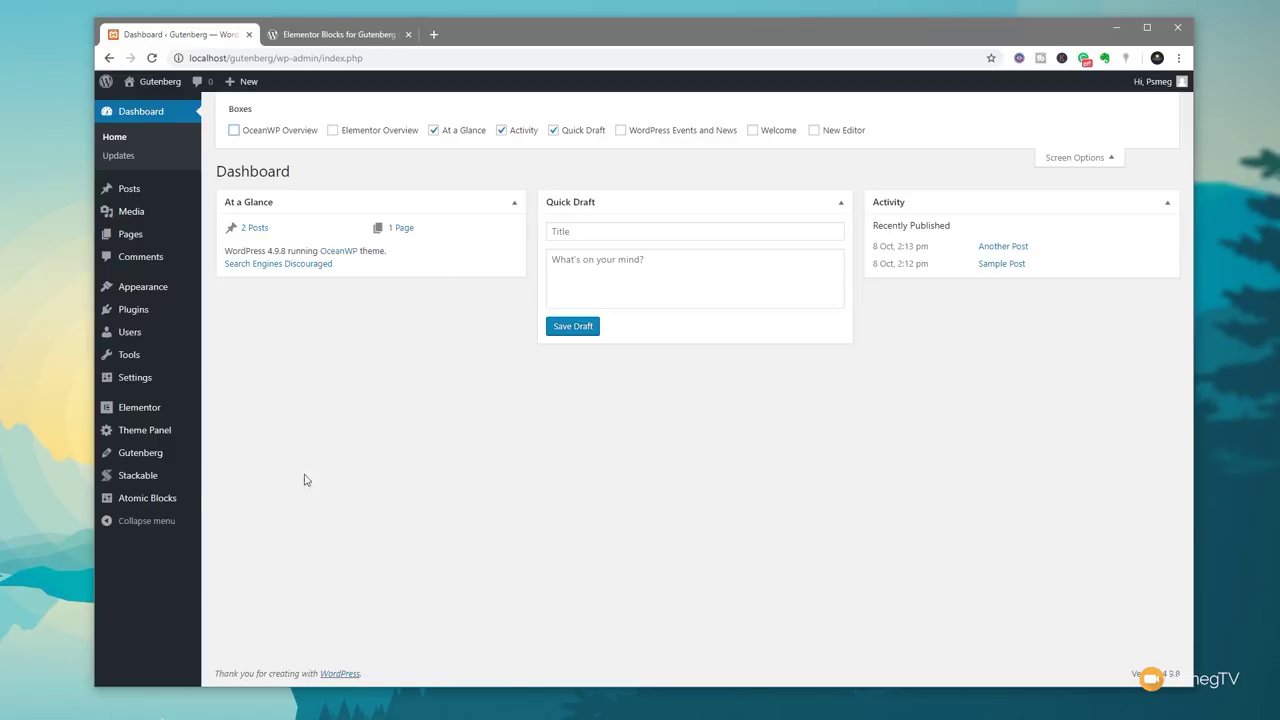
mouse_move(134, 409)
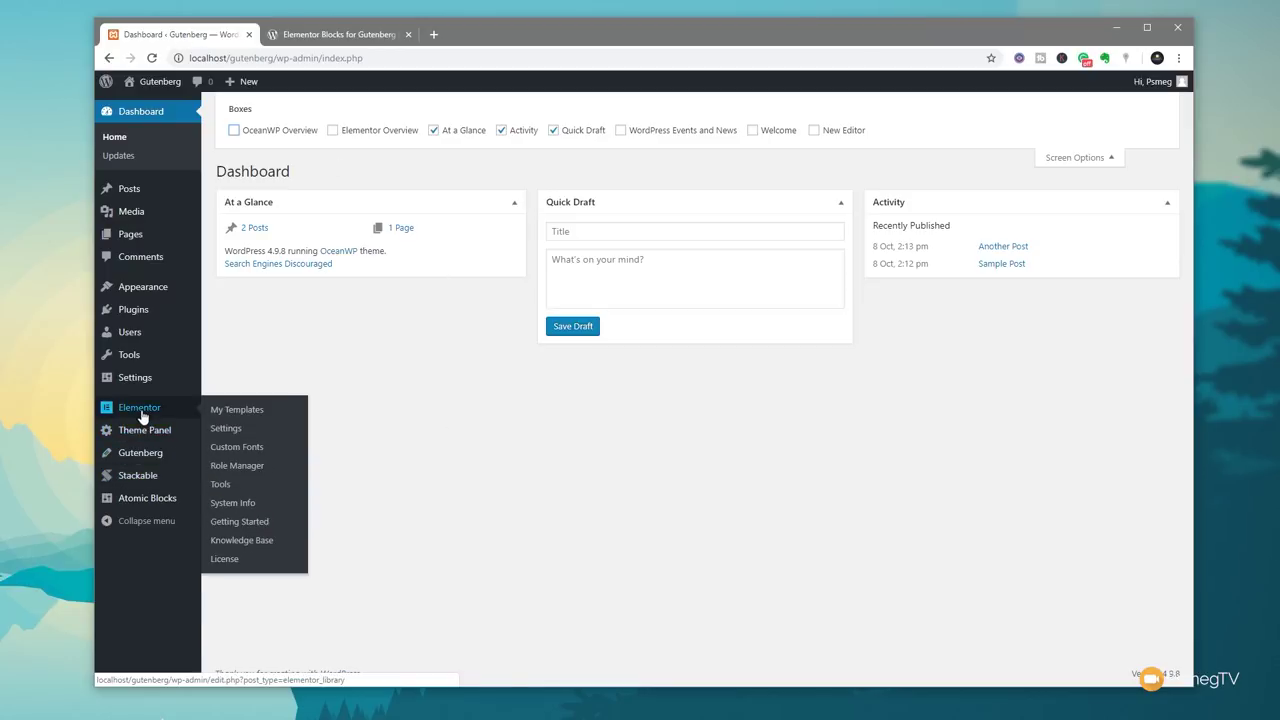
left_click(233, 411)
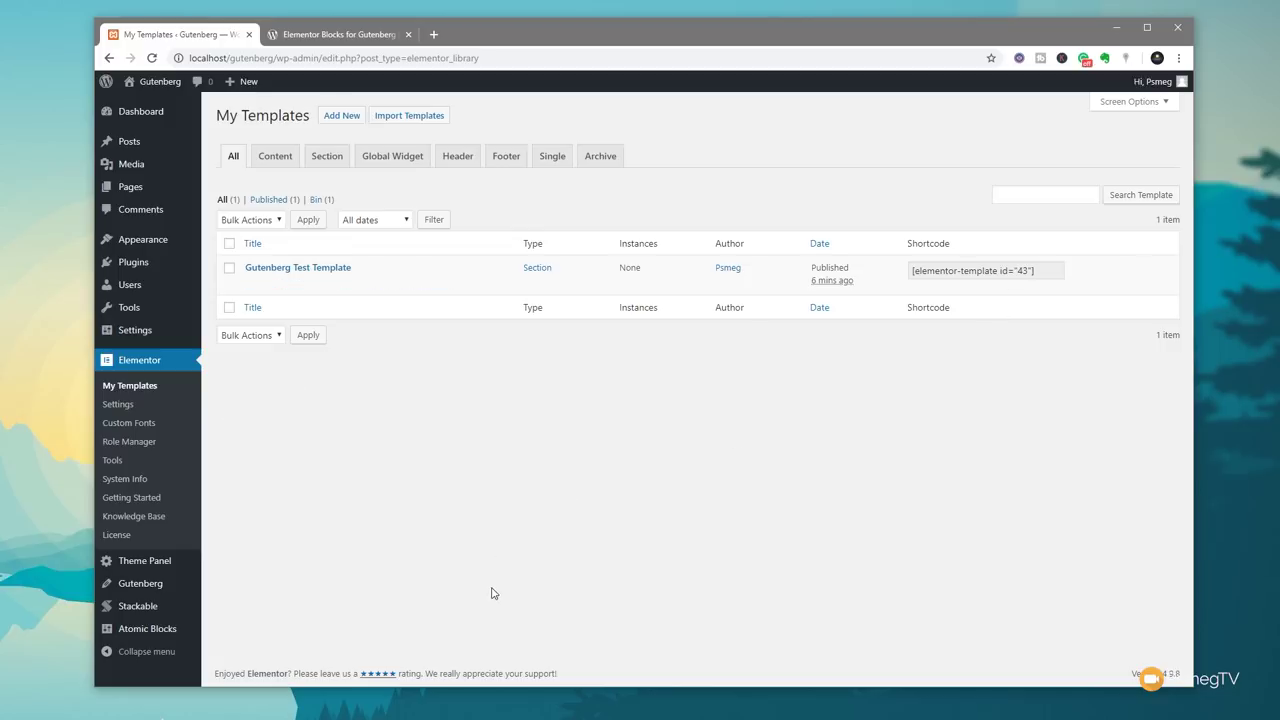
mouse_move(150, 190)
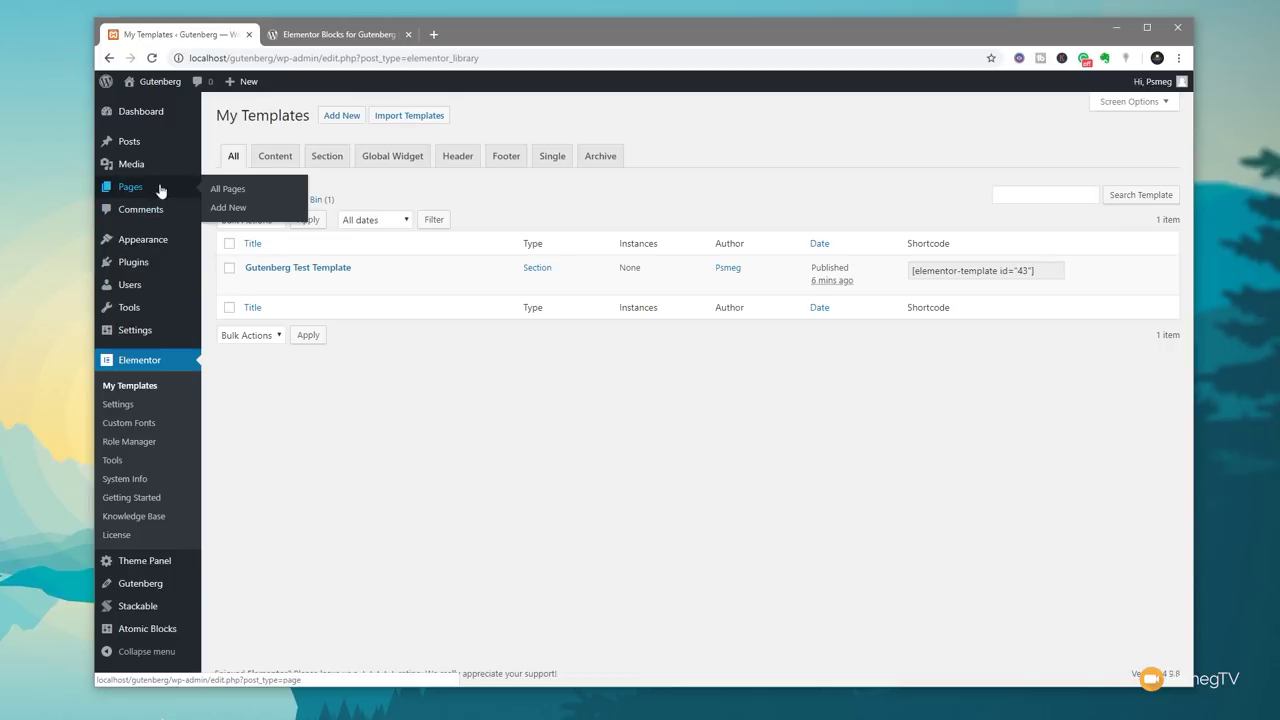
Step: Add a new page and title it 'Gutenberg Elementor Test', correcting the misspelled 'Elemenot'
left_click(228, 208)
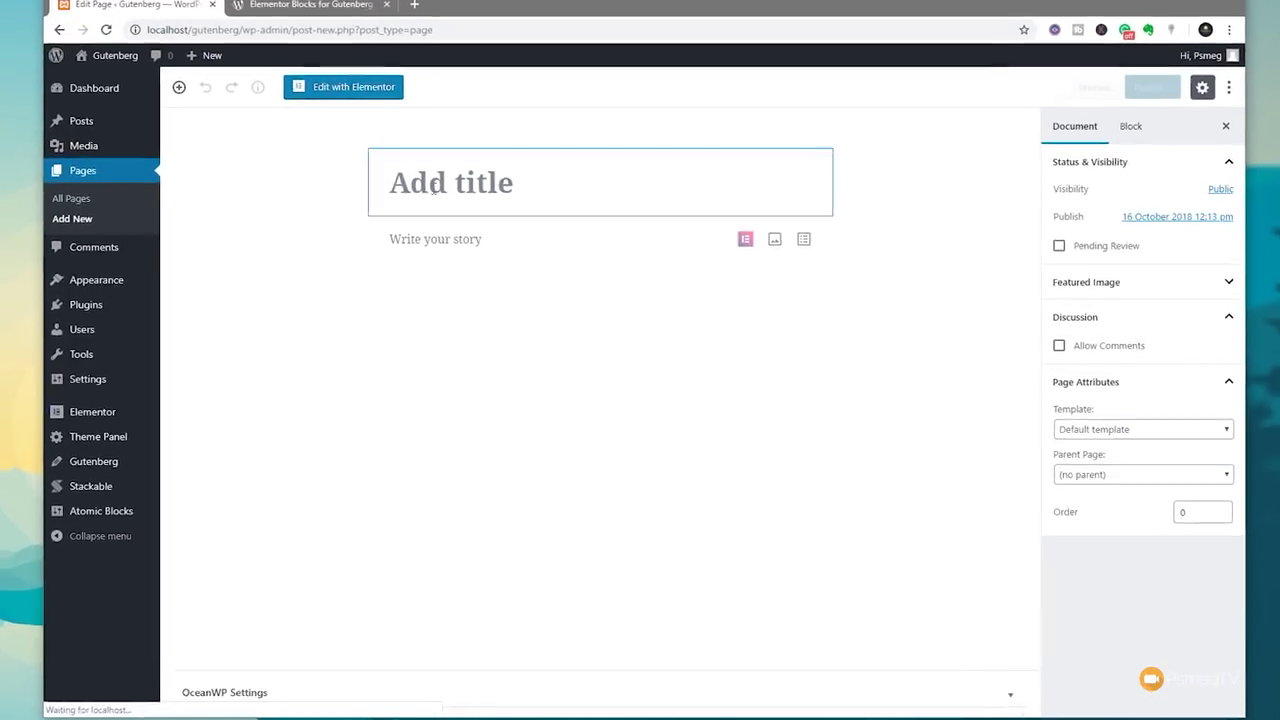
left_click(433, 187)
type("Gute")
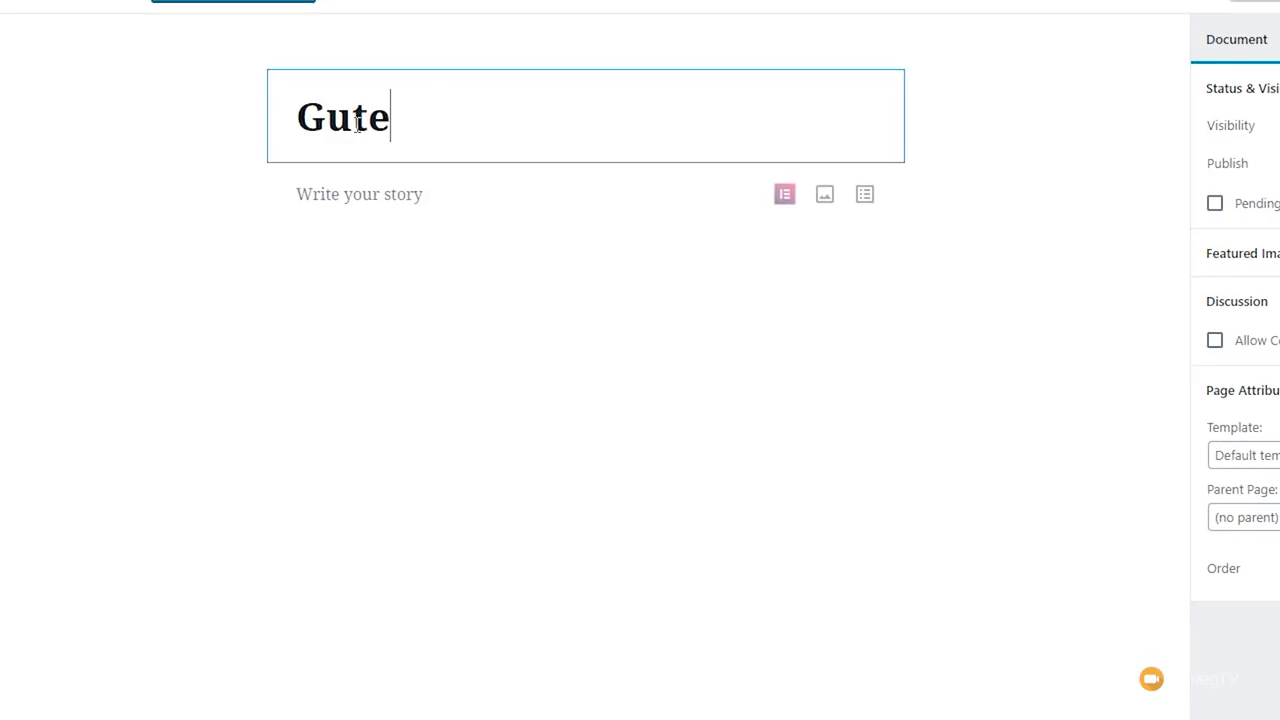
type("nberg Elemenot")
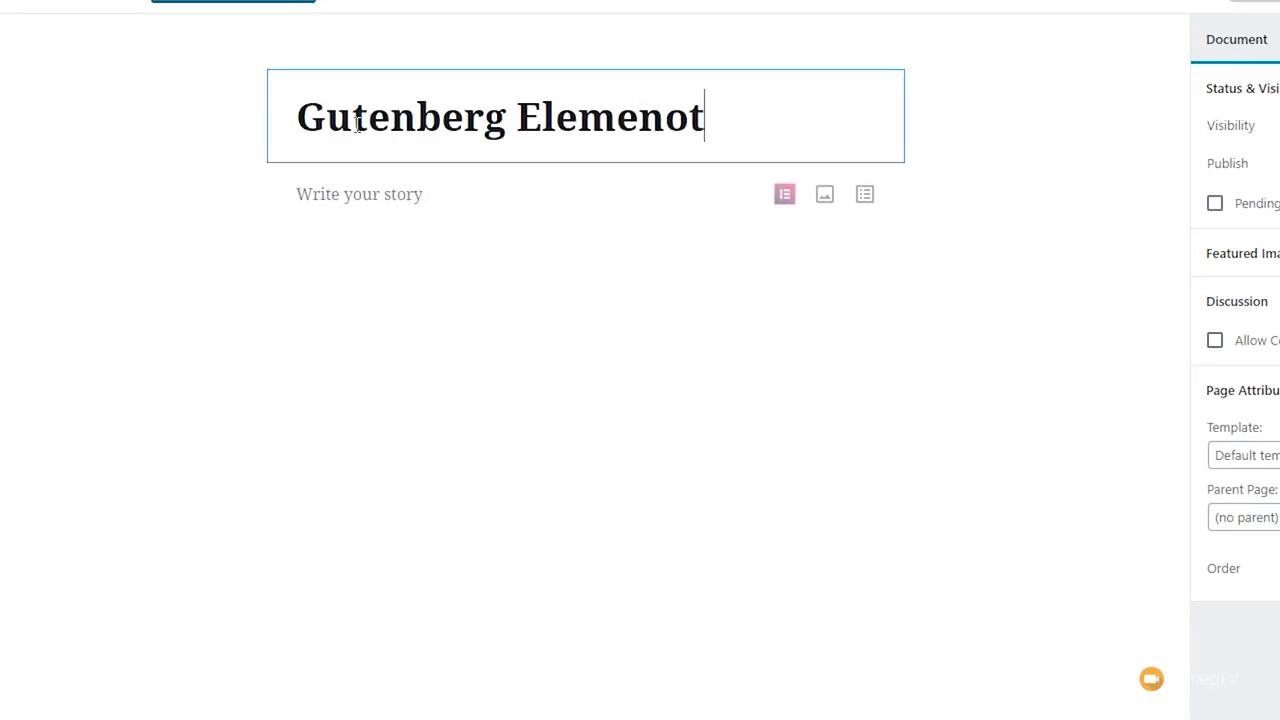
key("BackSpace")
key("BackSpace")
type("tor Test")
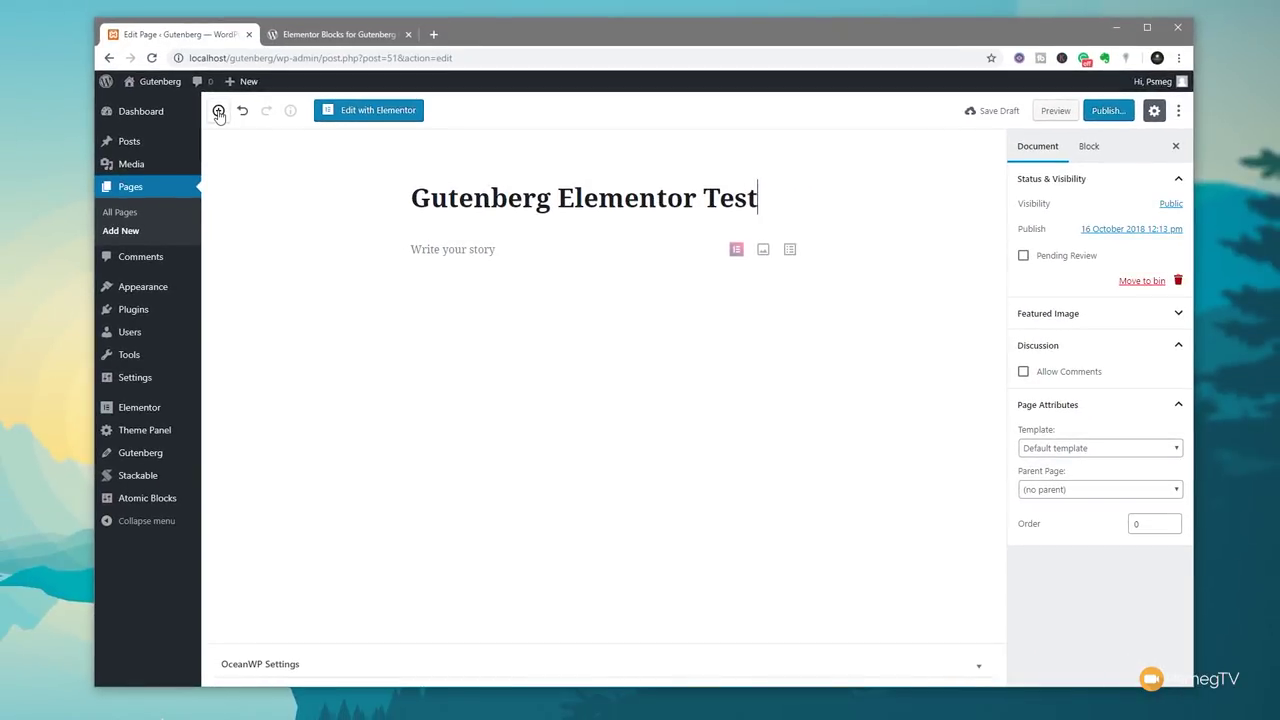
Step: Insert an Elementor Library block and select Gutenberg Test Template as its template
left_click(167, 82)
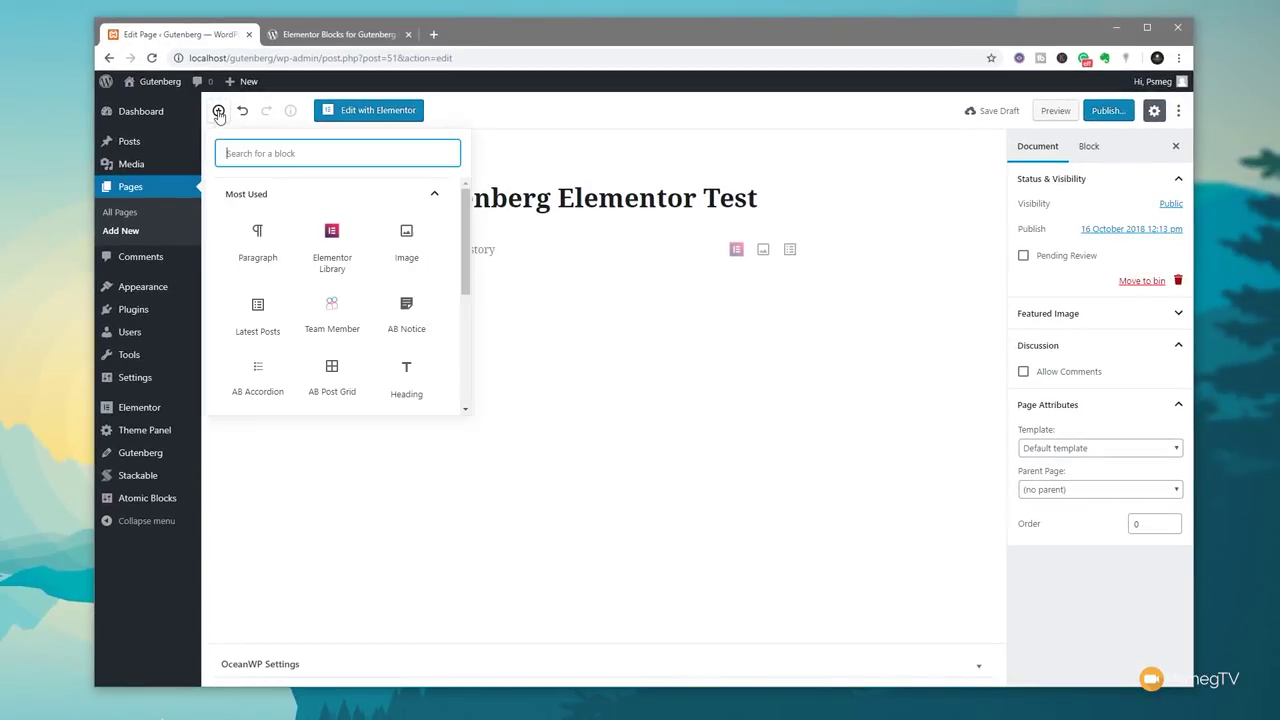
left_click(340, 244)
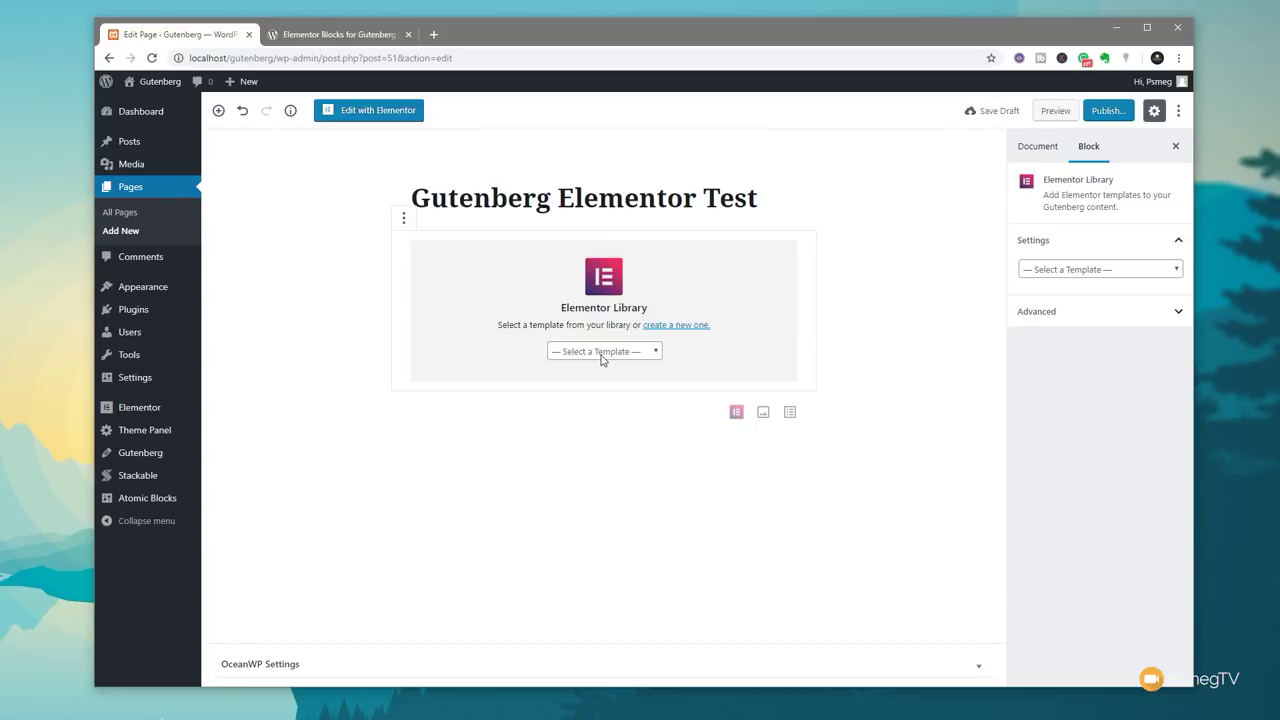
left_click(602, 352)
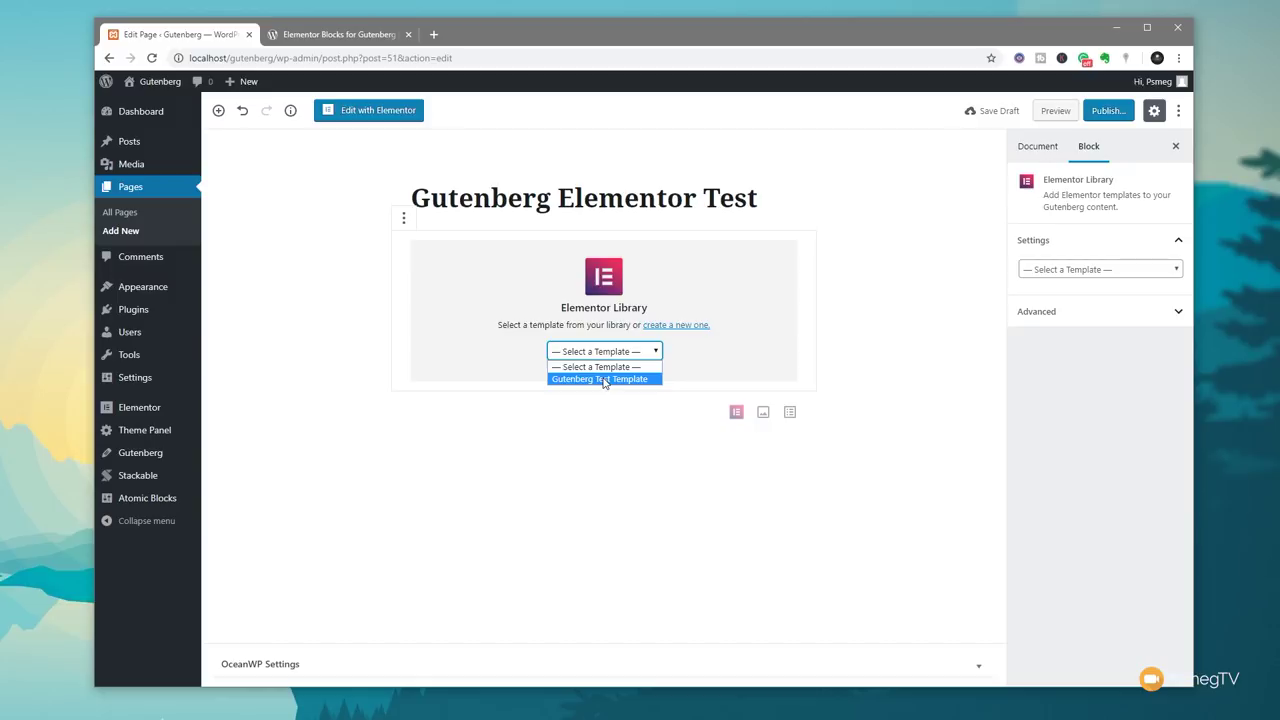
left_click(604, 379)
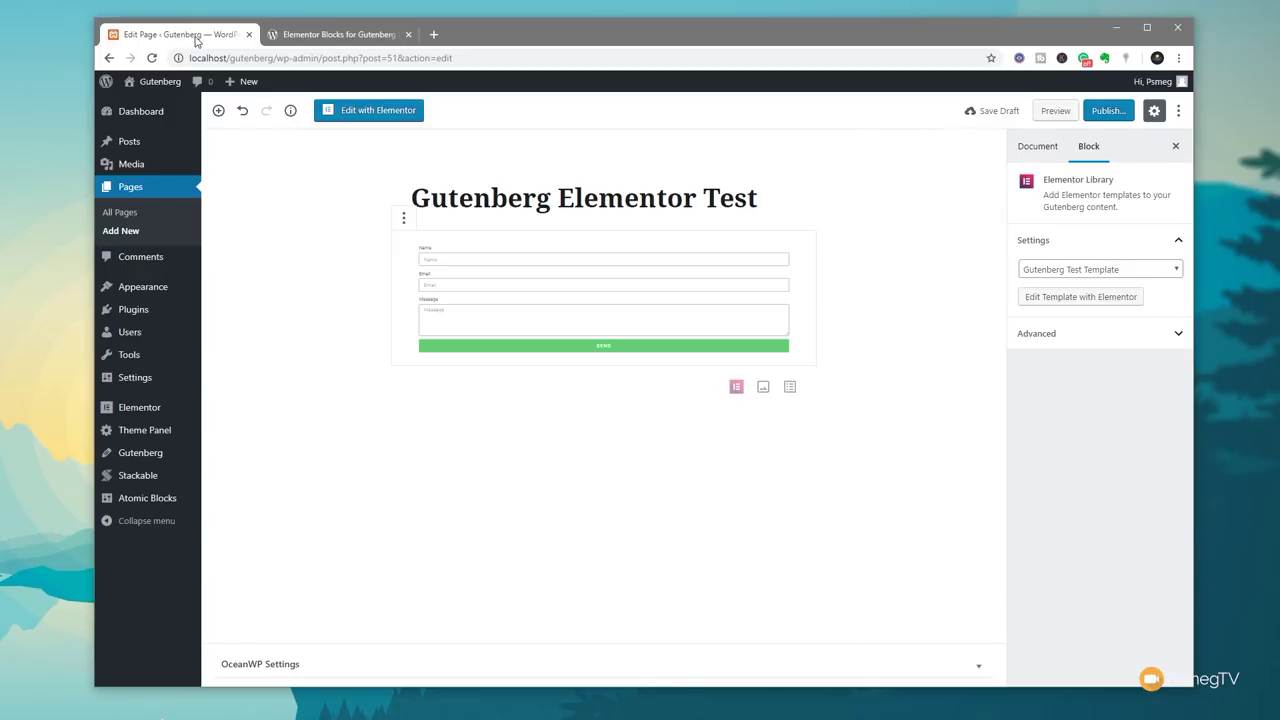
Step: Publish the page, view the live page in a new tab, and return to the editor
left_click(1117, 116)
left_click(1110, 112)
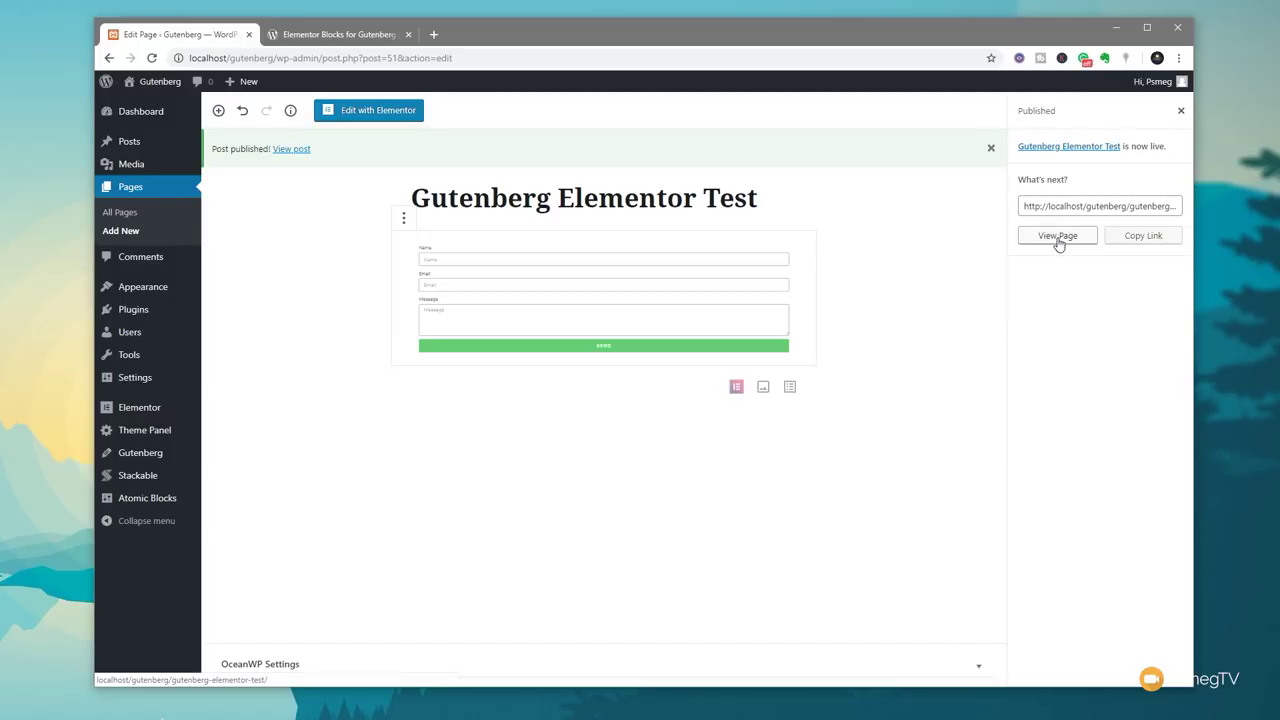
middle_click(1058, 237)
left_click(310, 35)
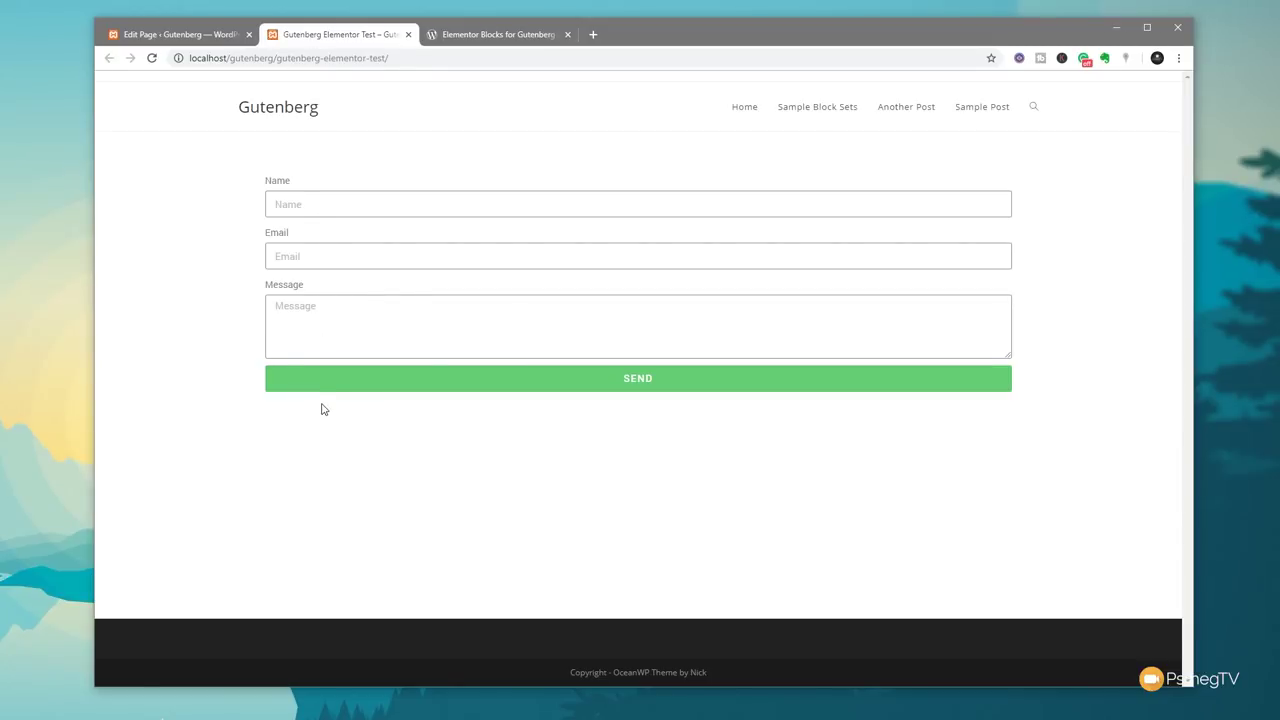
left_click(188, 34)
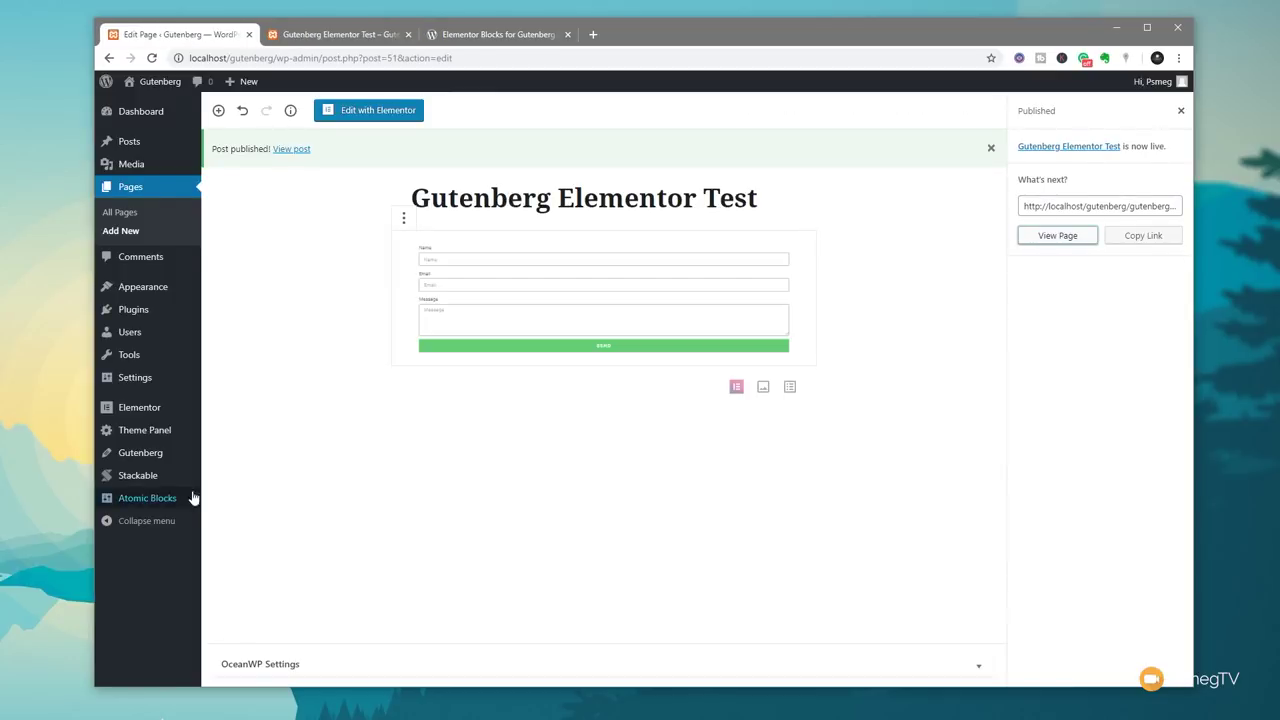
Step: In the Elementor form template, set Name and Email column widths to 50% and click Update
mouse_move(150, 409)
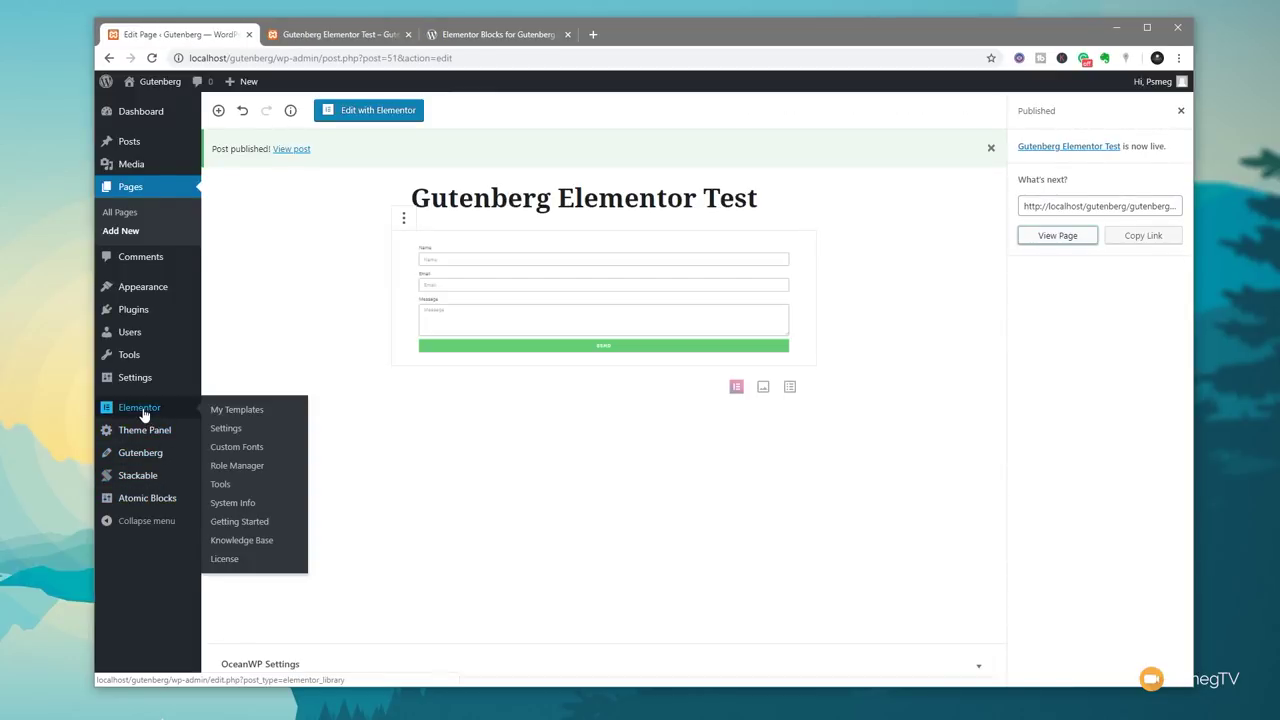
left_click(221, 410)
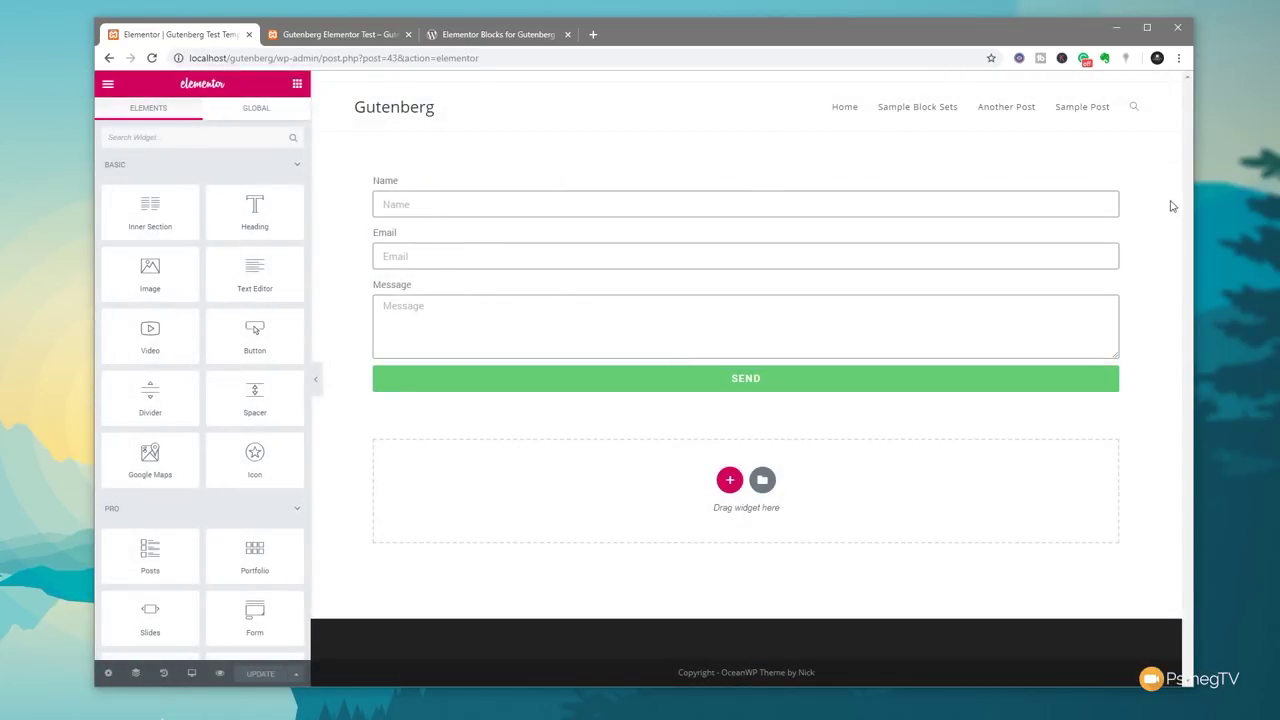
left_click(1111, 184)
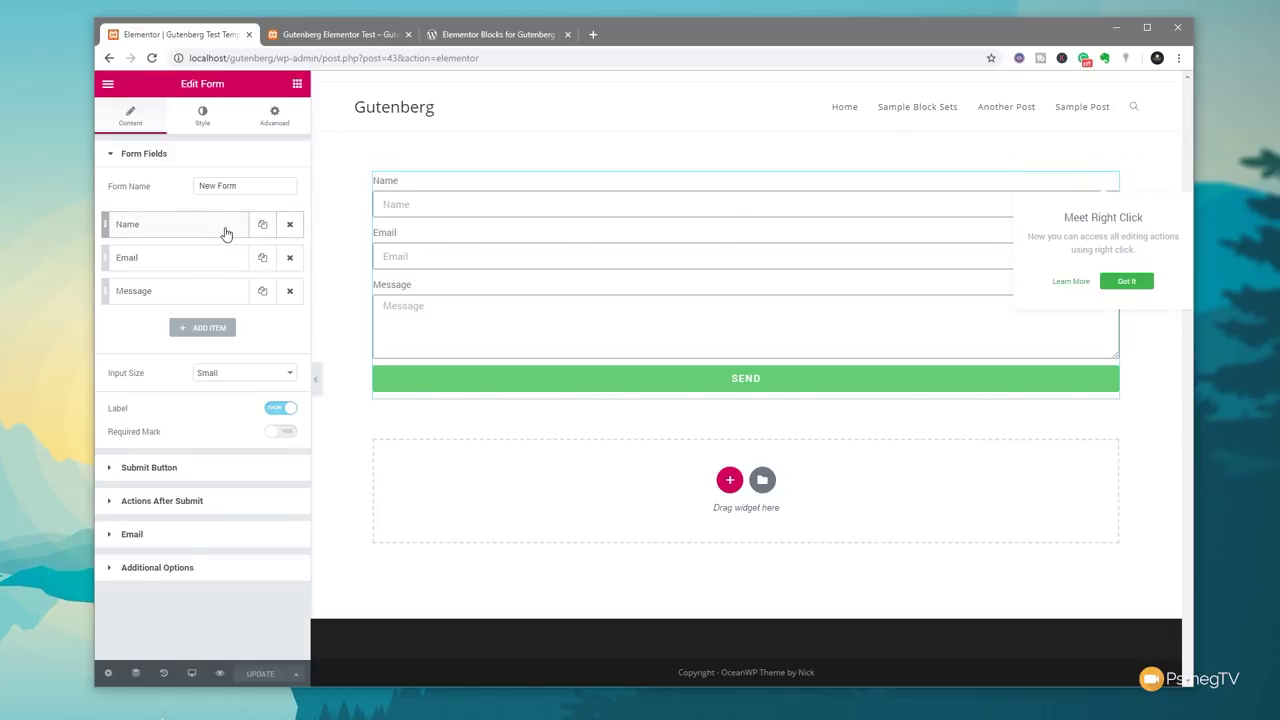
left_click(226, 234)
left_click(231, 392)
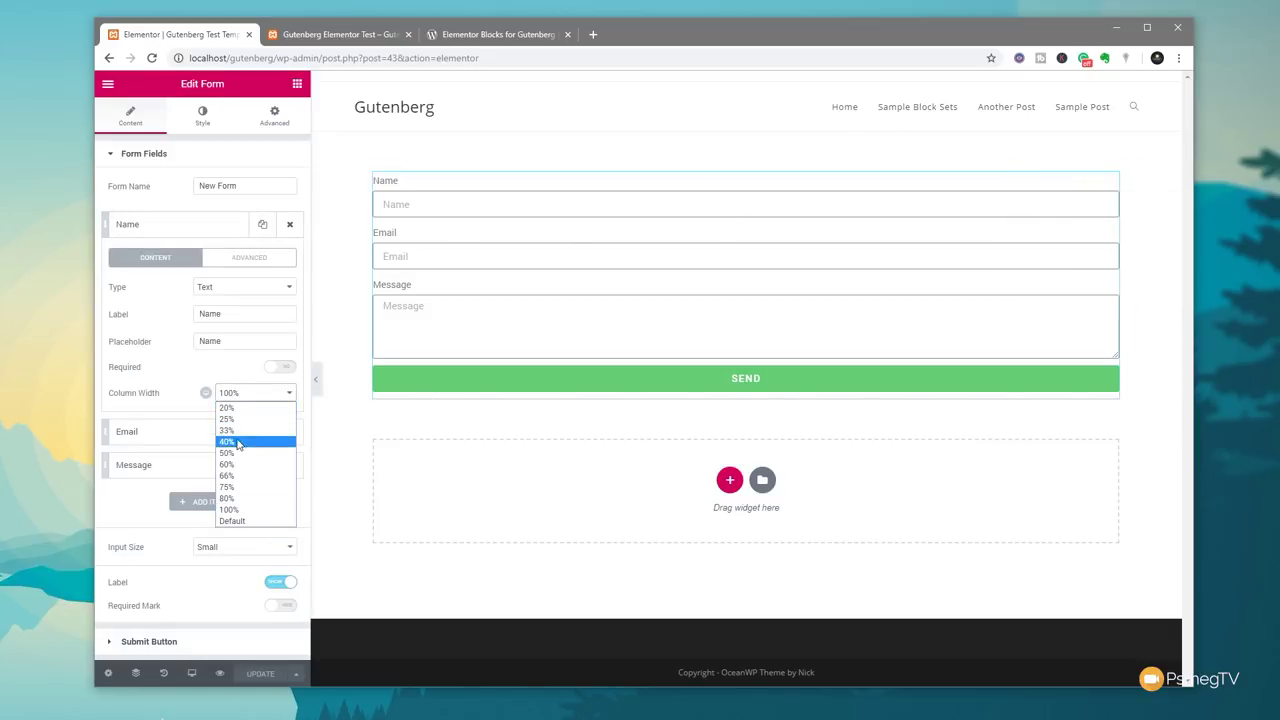
left_click(240, 441)
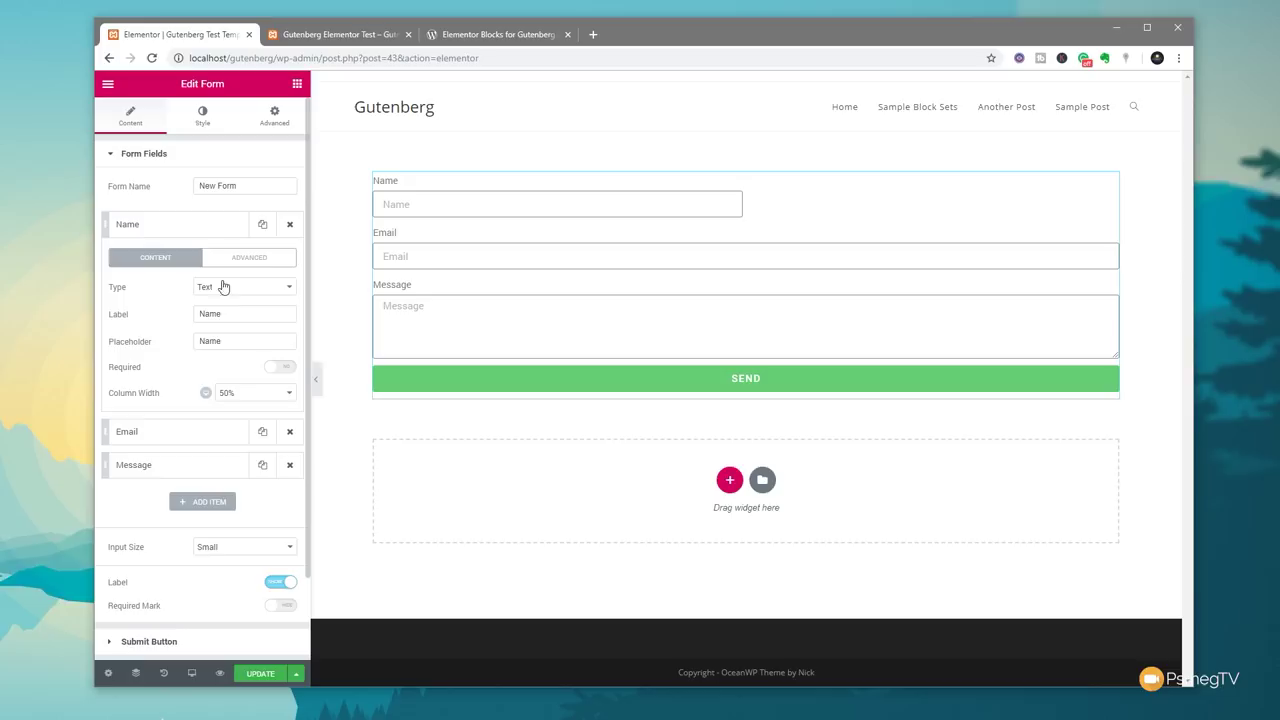
left_click(230, 226)
left_click(231, 263)
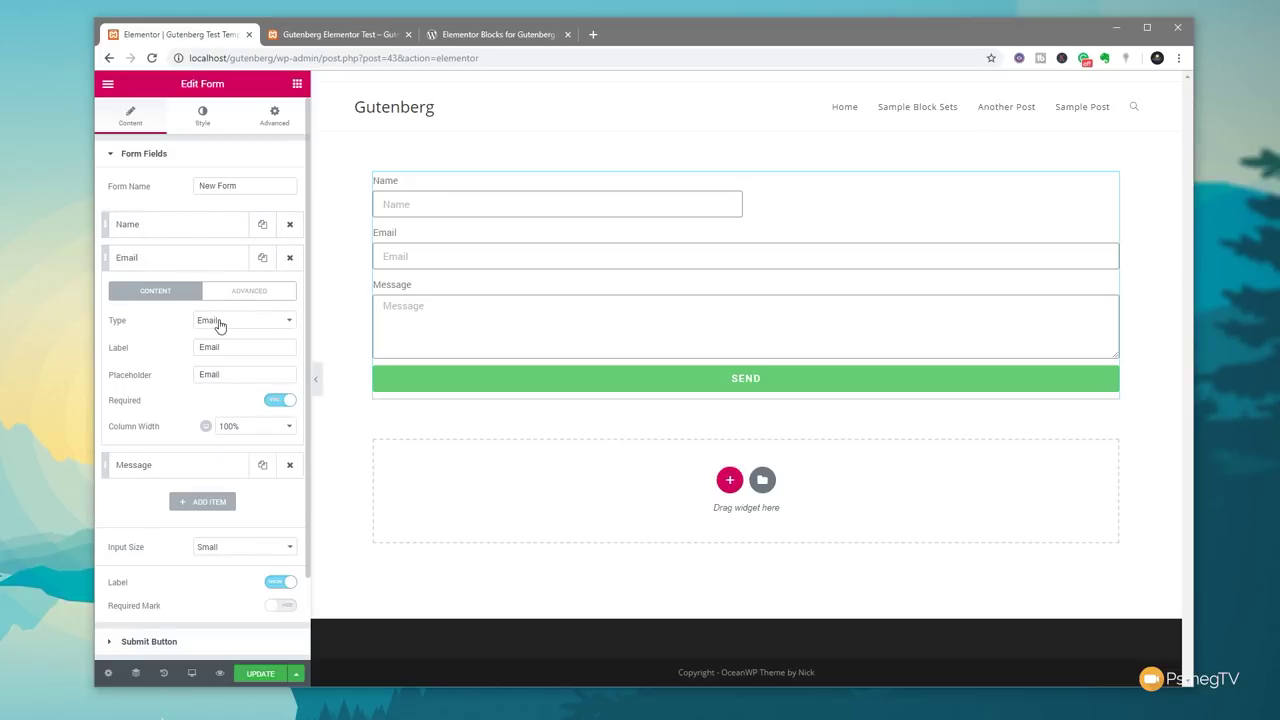
left_click(229, 426)
left_click(230, 487)
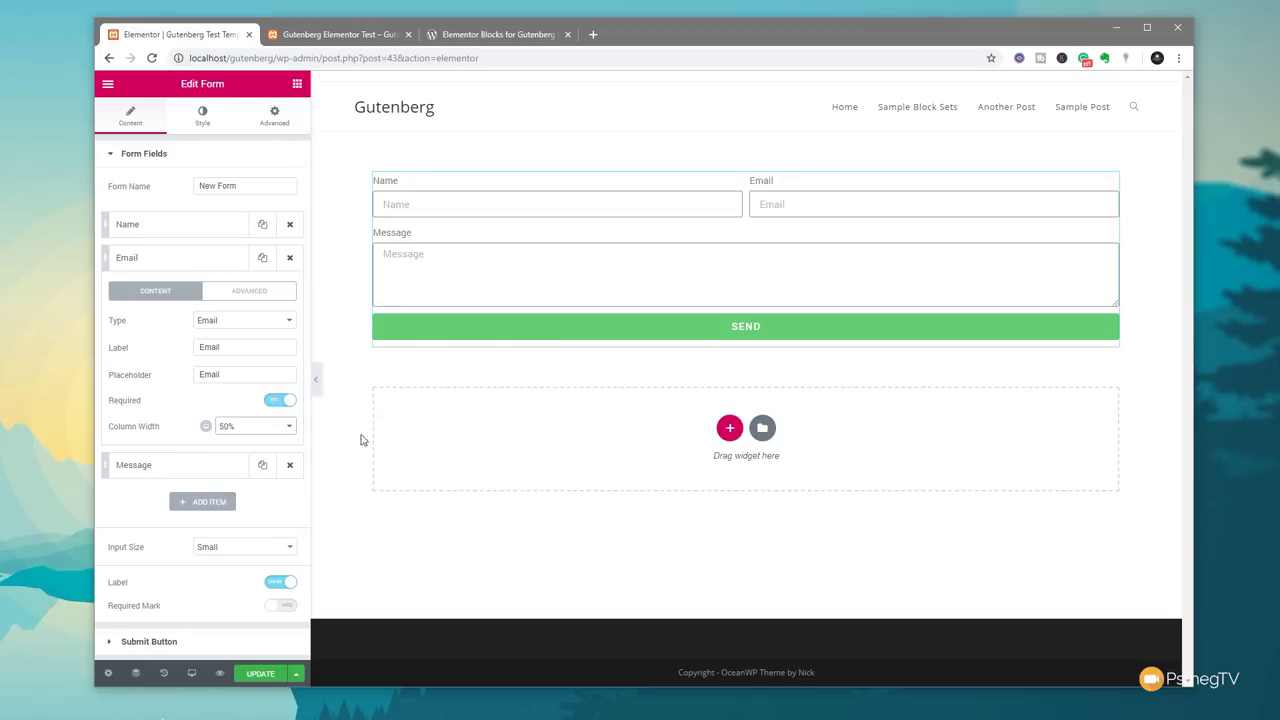
left_click(258, 673)
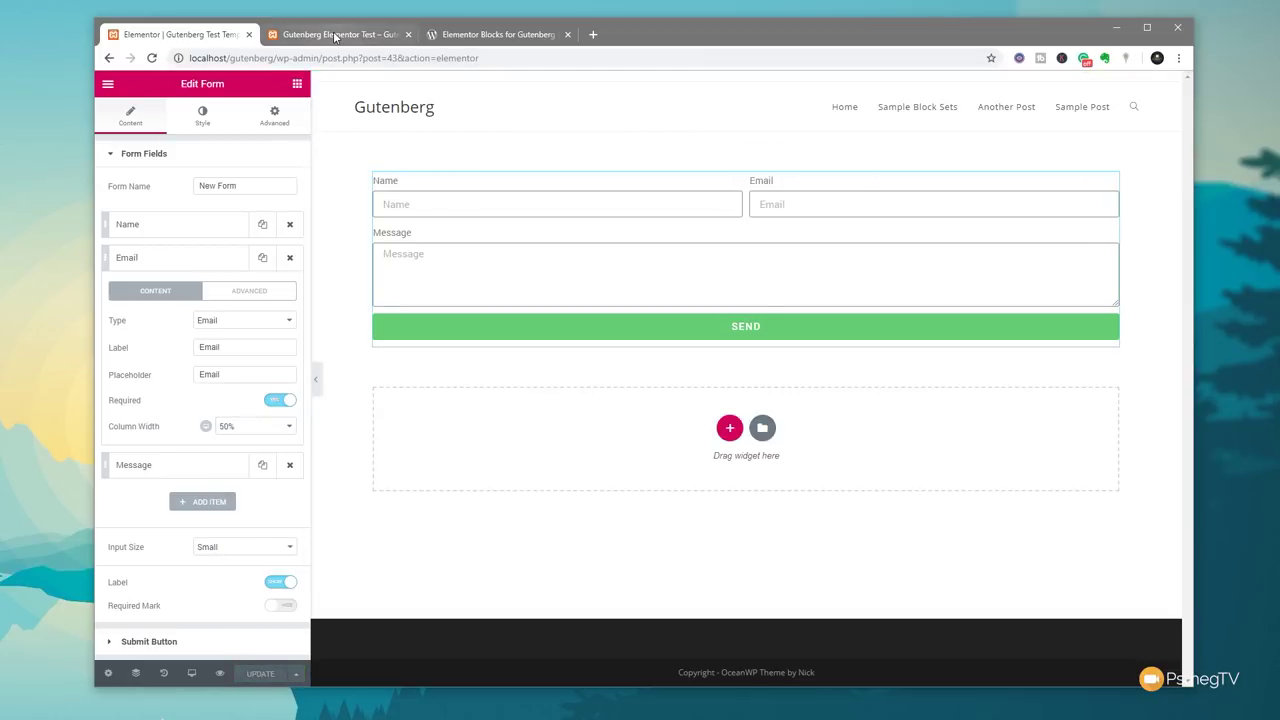
Step: Reload the live Gutenberg Elementor Test page to check Name and Email sit side by side
left_click(506, 36)
left_click(338, 36)
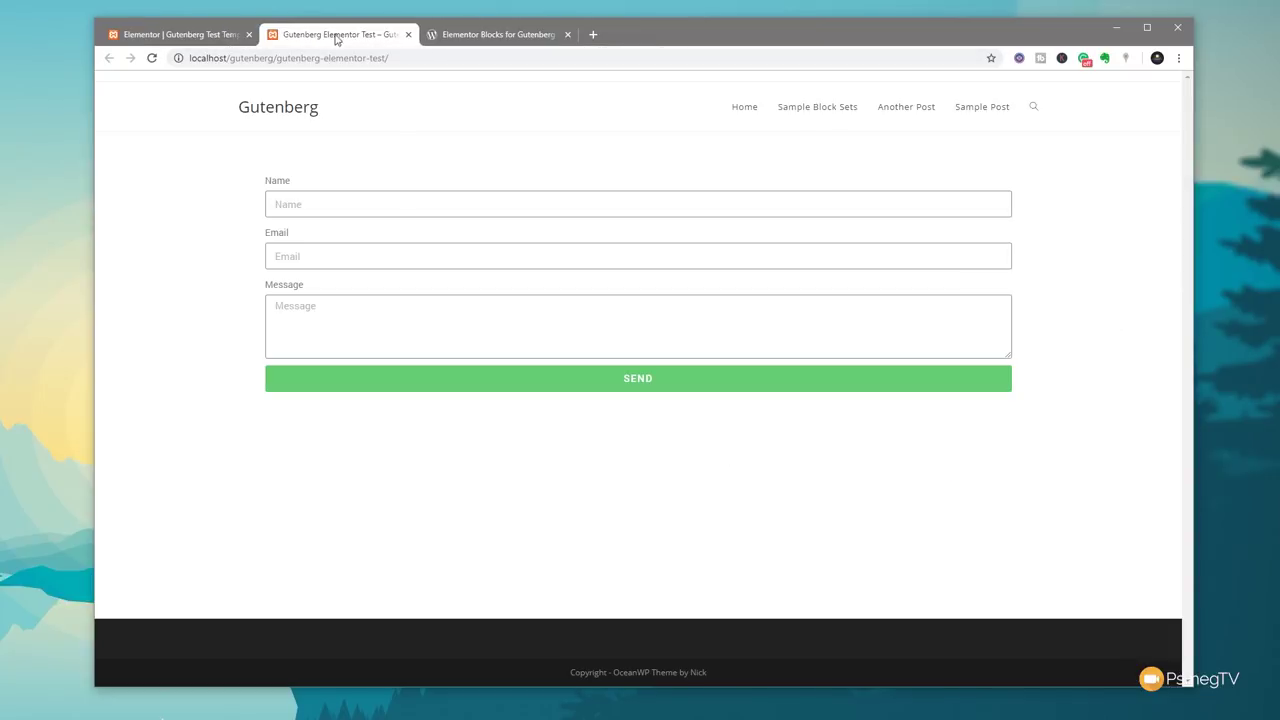
left_click(151, 57)
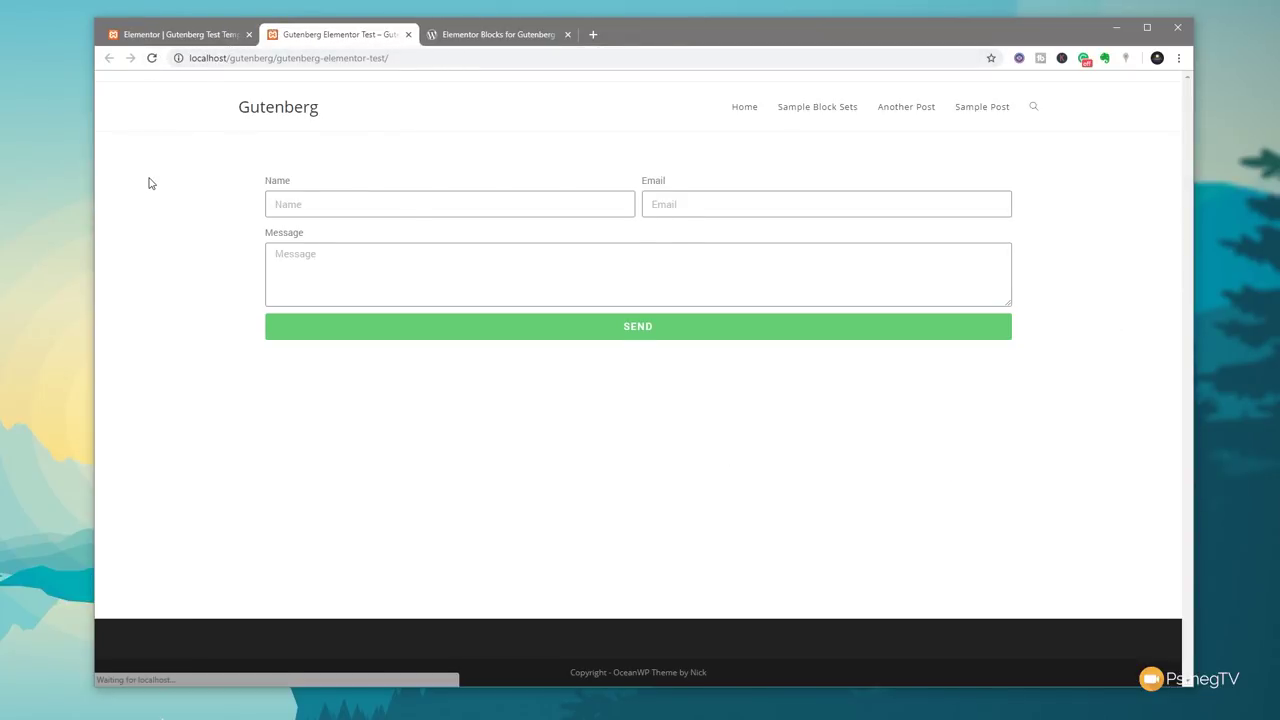
Step: Save the template in Elementor and exit to the WordPress dashboard
left_click(180, 35)
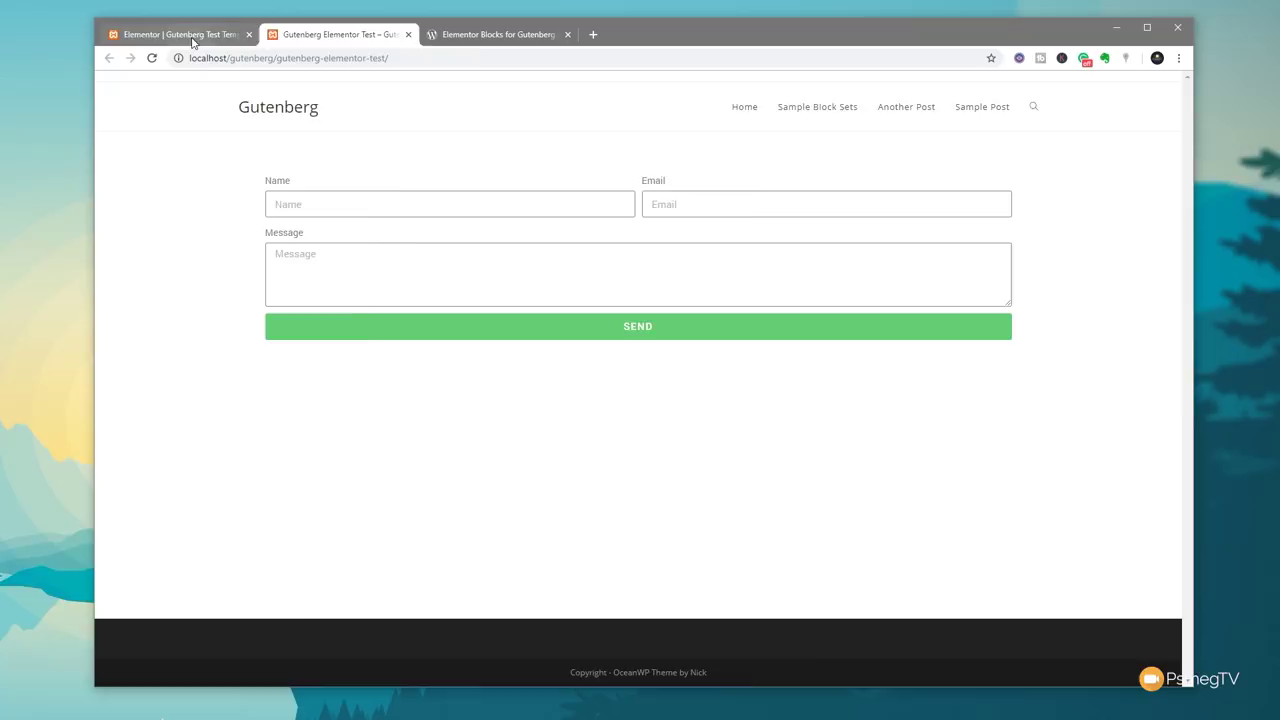
left_click(108, 85)
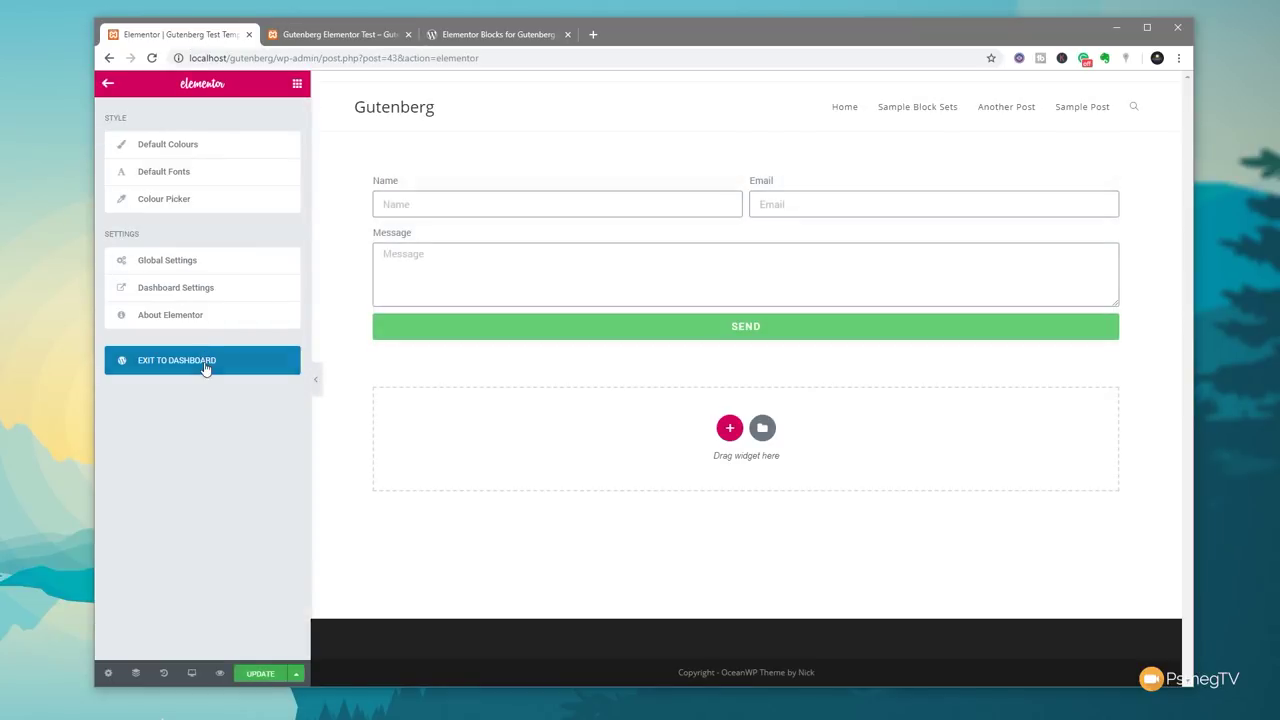
left_click(205, 359)
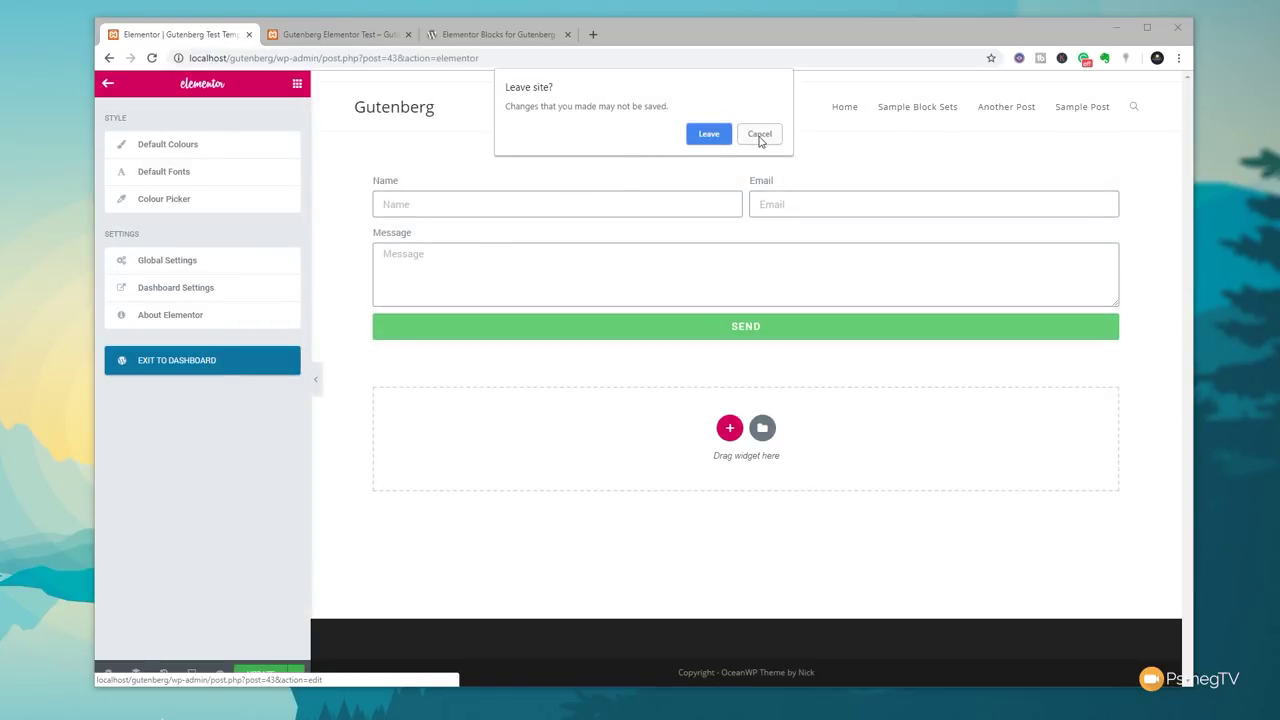
left_click(760, 134)
left_click(258, 674)
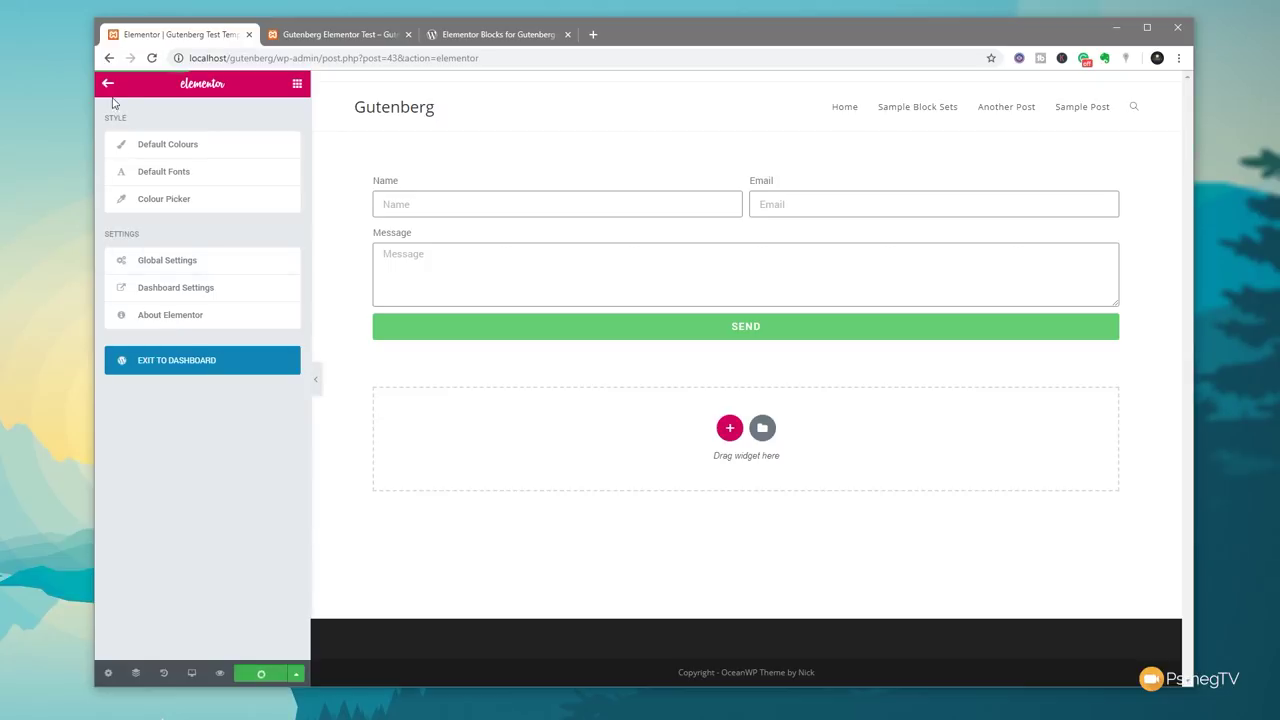
left_click(200, 368)
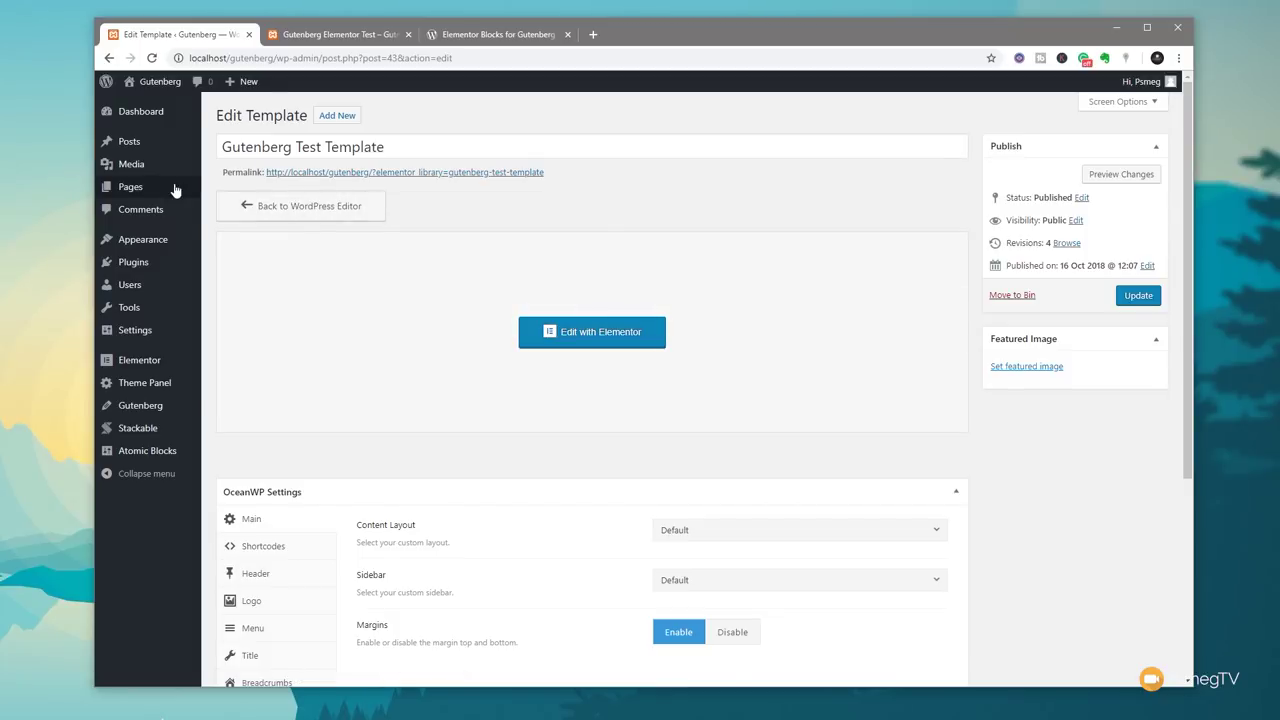
Step: Reopen the Gutenberg Elementor Test page from All Pages in the block editor
left_click(230, 189)
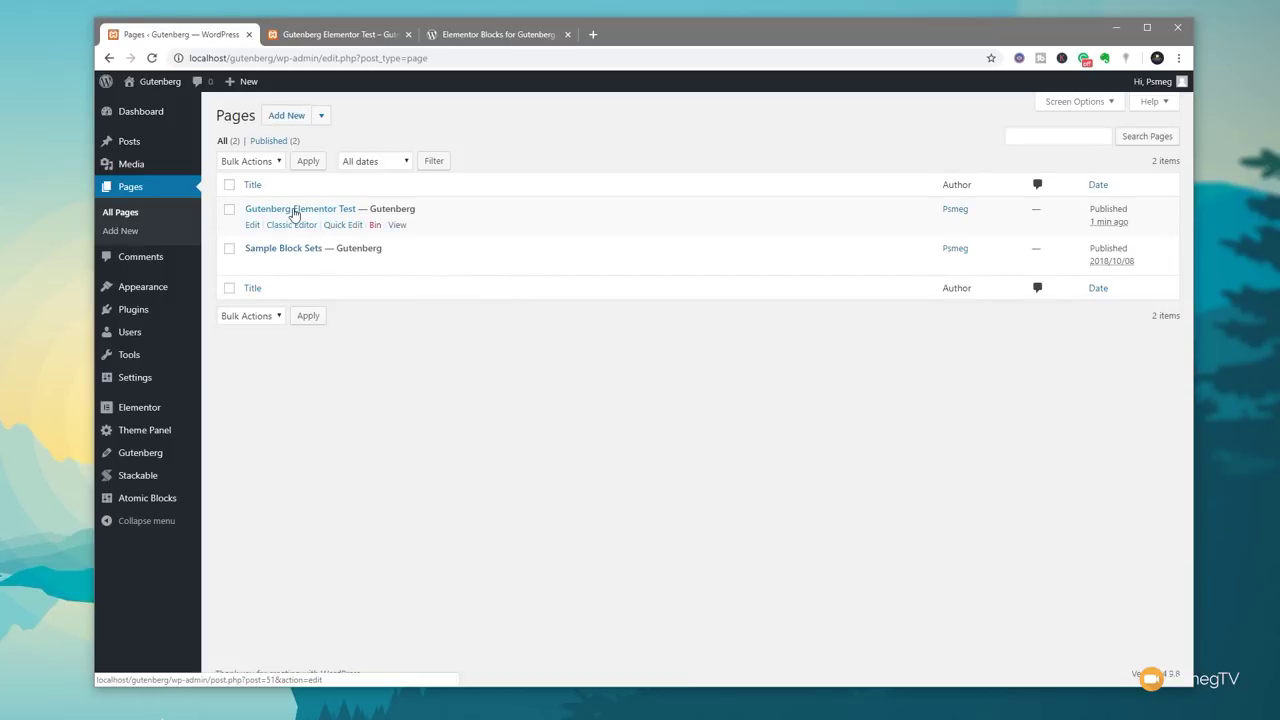
left_click(317, 214)
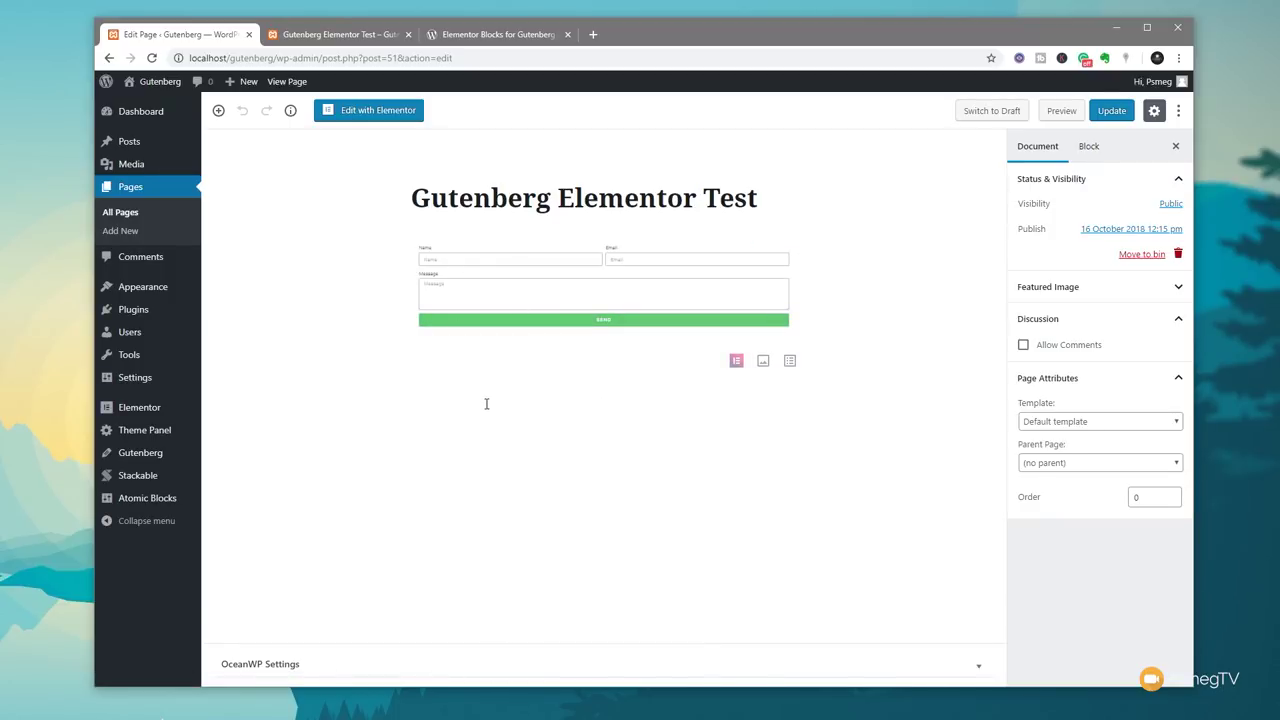
Step: Add an Image block below the form using the laptop photo from the Media Library
left_click(764, 362)
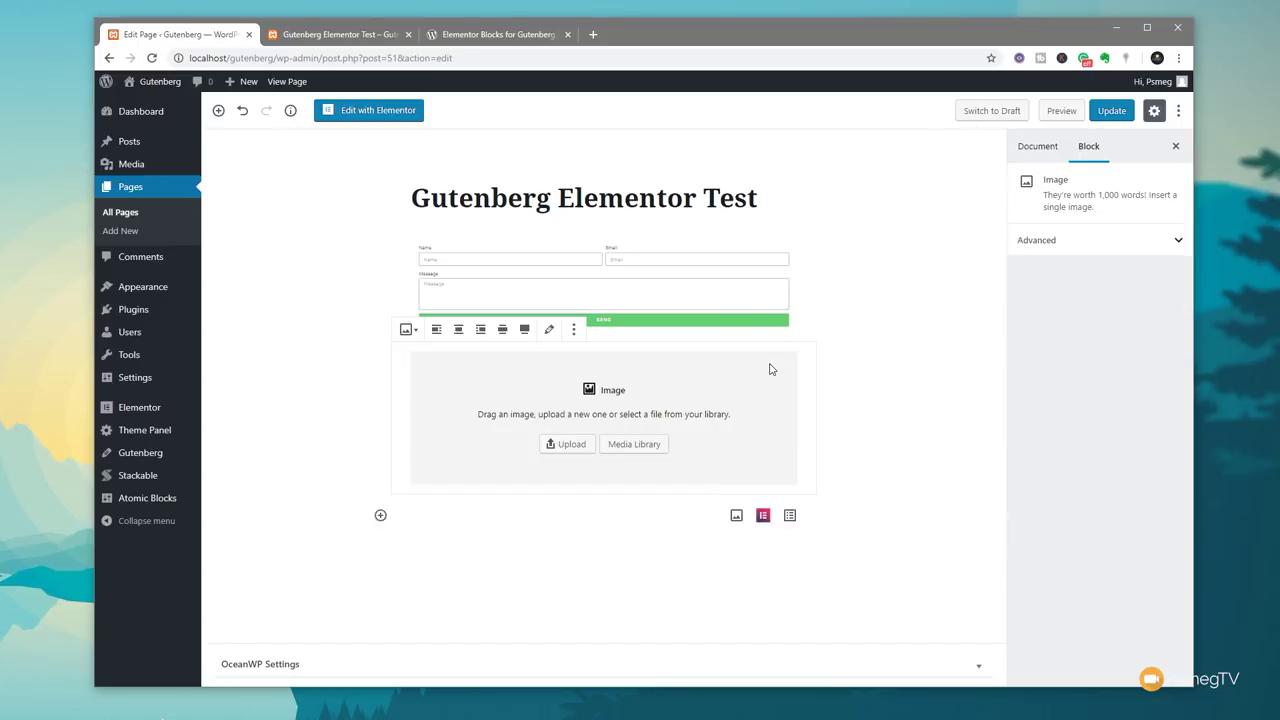
left_click(626, 447)
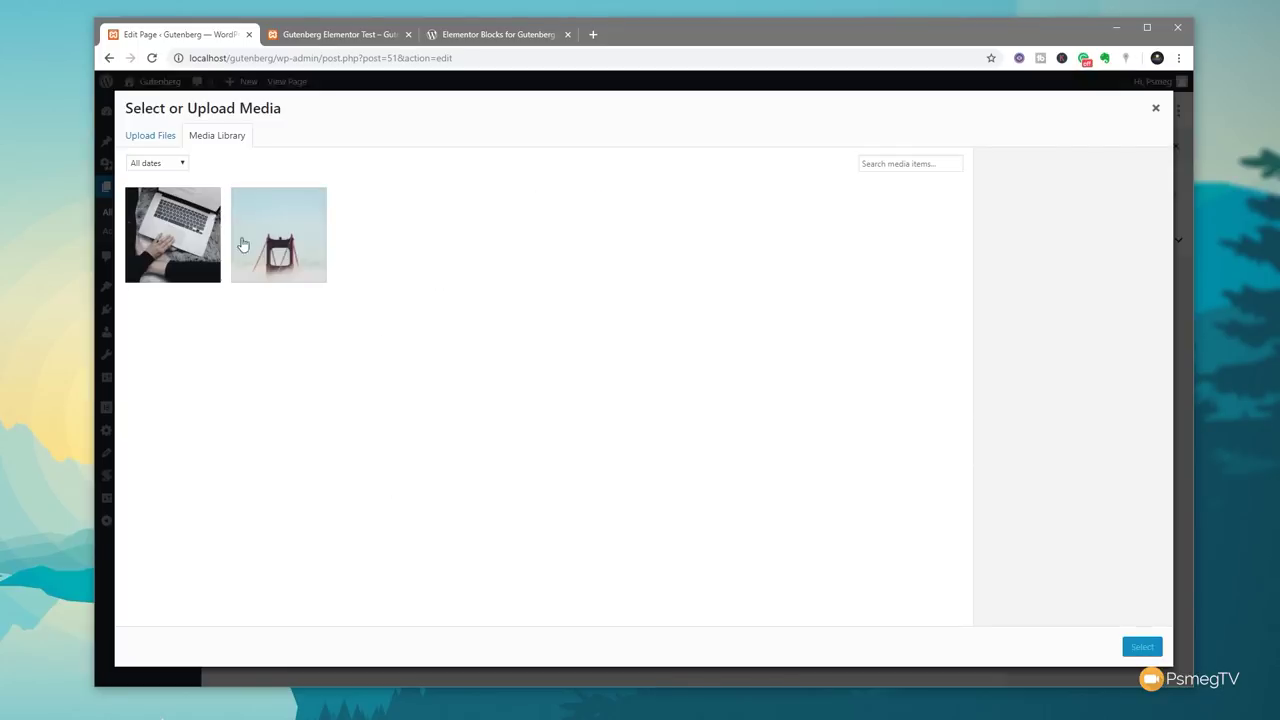
left_click(197, 249)
left_click(1142, 646)
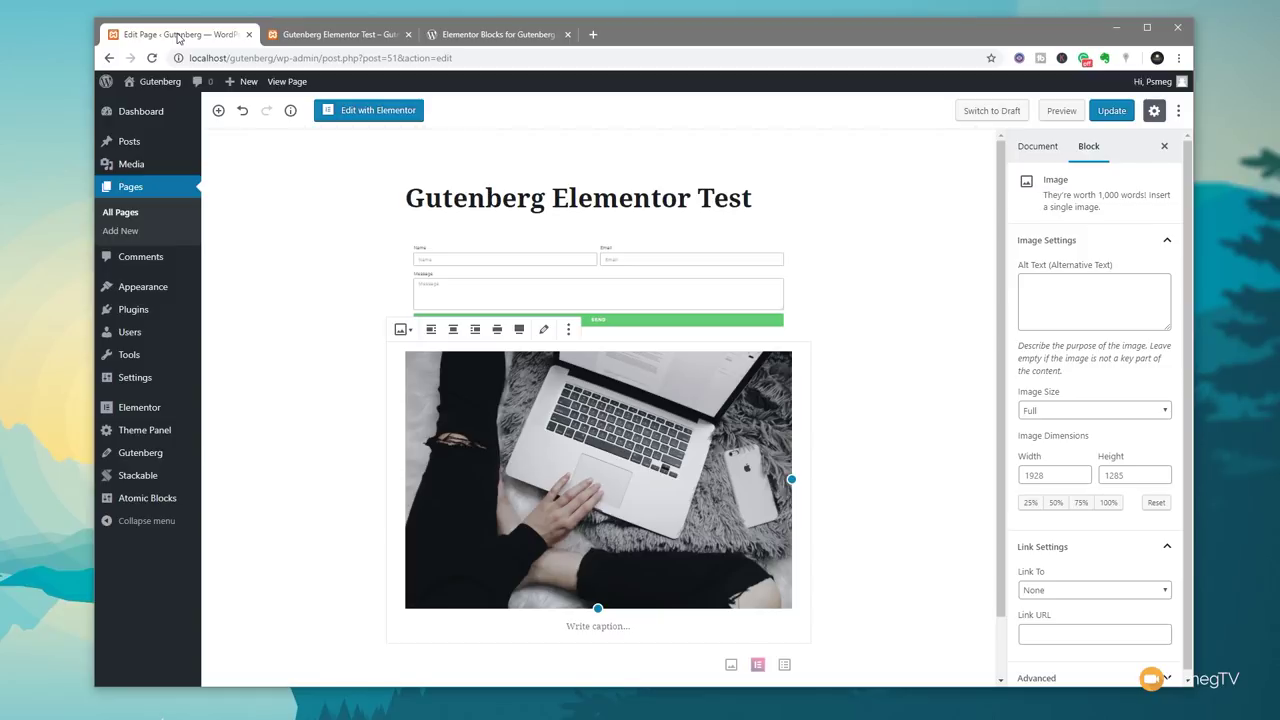
Step: Switch to the Elementor Blocks for Gutenberg plugin page on WordPress.org
left_click(488, 40)
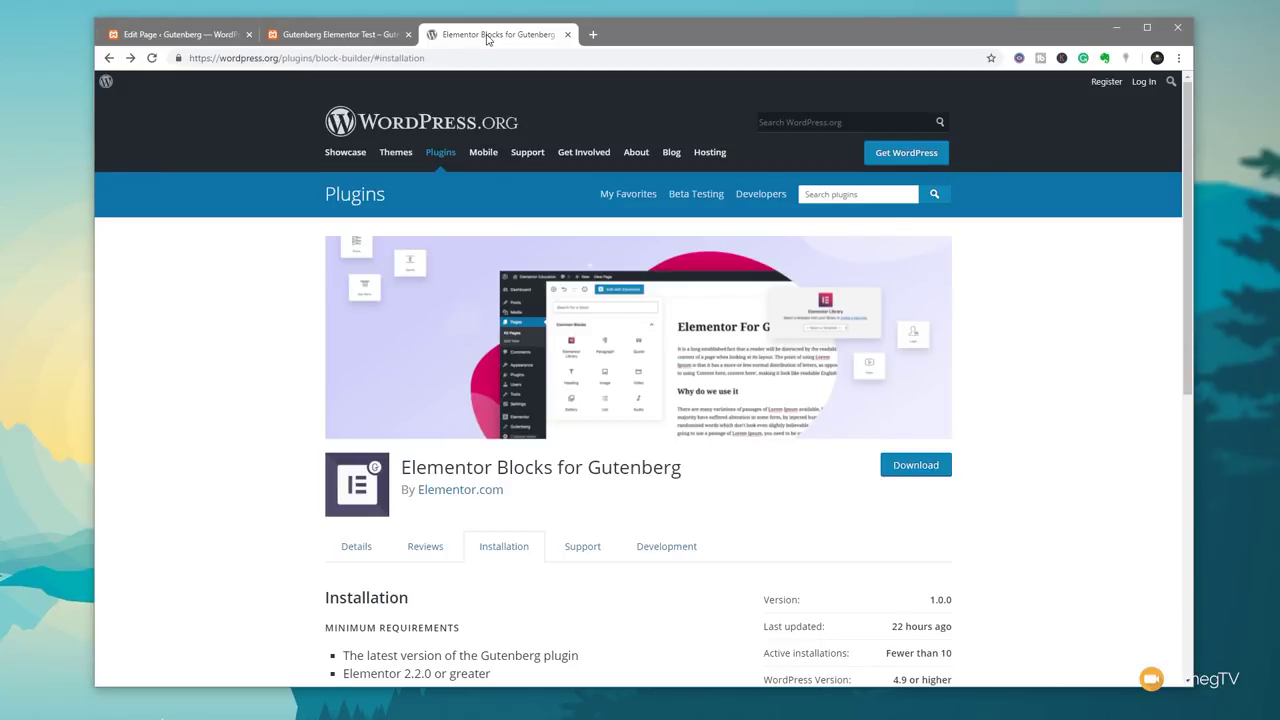